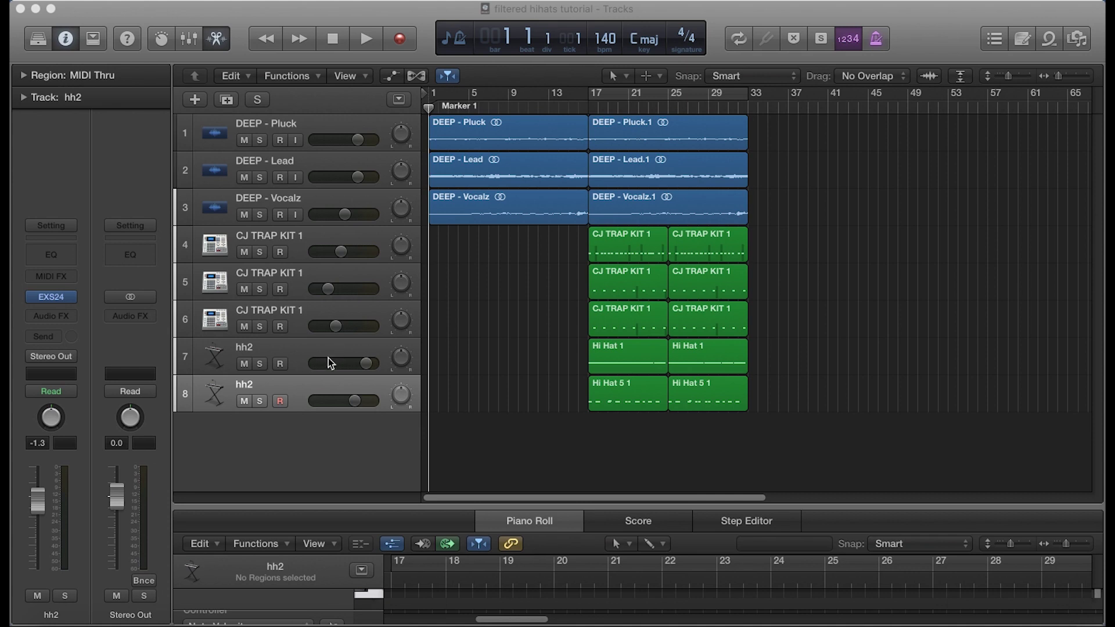
# Show both hh2 tracks' hi-hat regions in the Score editor, then reselect the first hh2 track's Hi Hat 1 regions
pyautogui.click(313, 347)
pyautogui.click(325, 388)
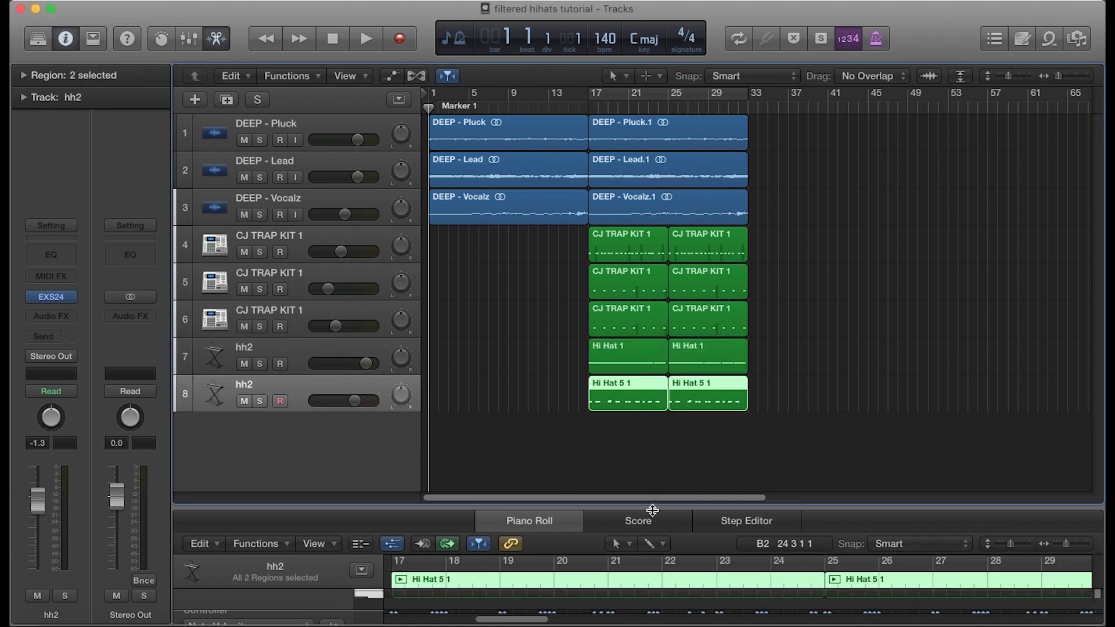
pyautogui.click(650, 518)
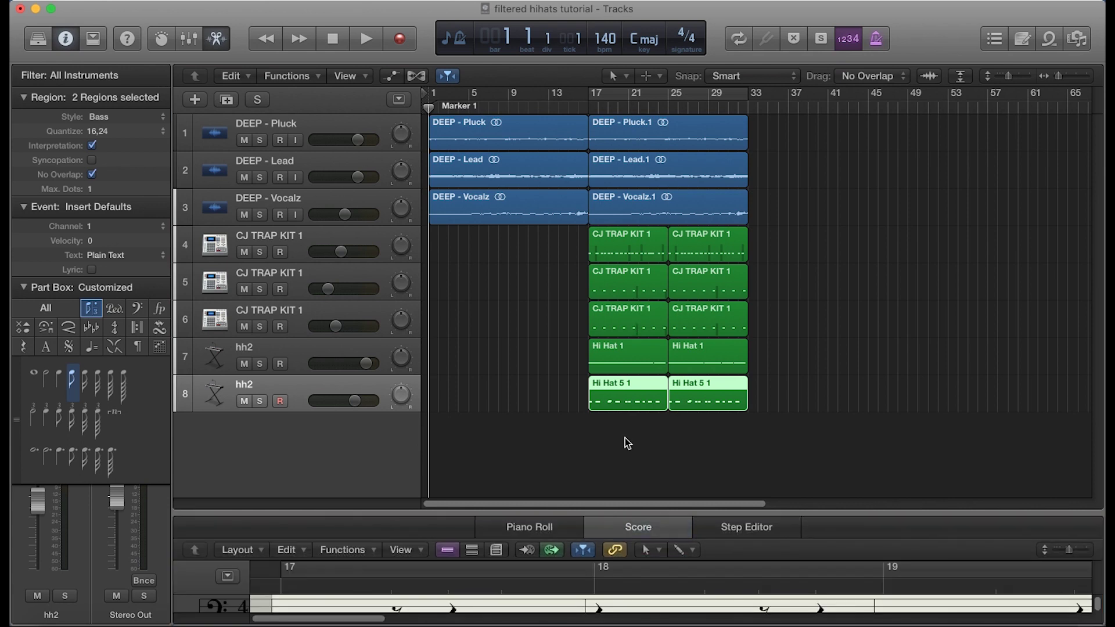
pyautogui.press('super+3')
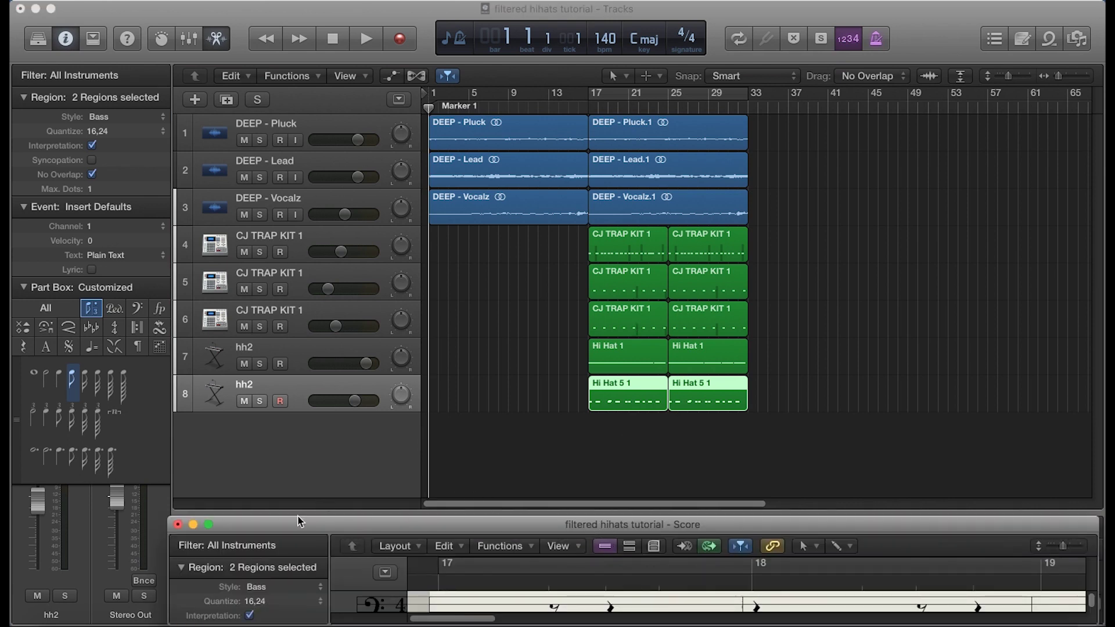
pyautogui.click(177, 524)
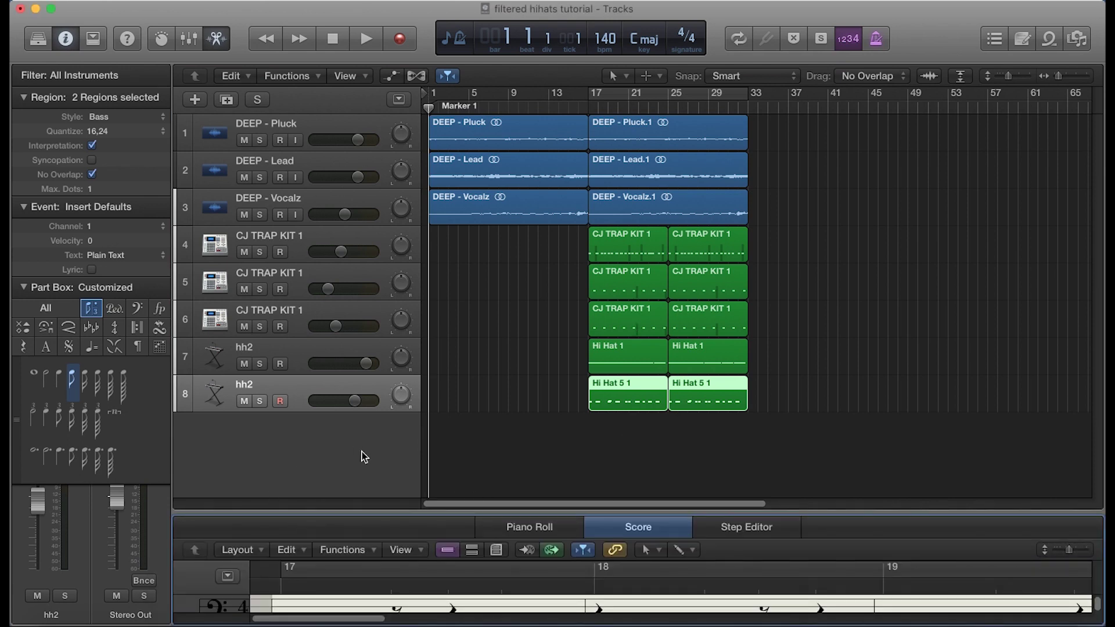
pyautogui.click(329, 352)
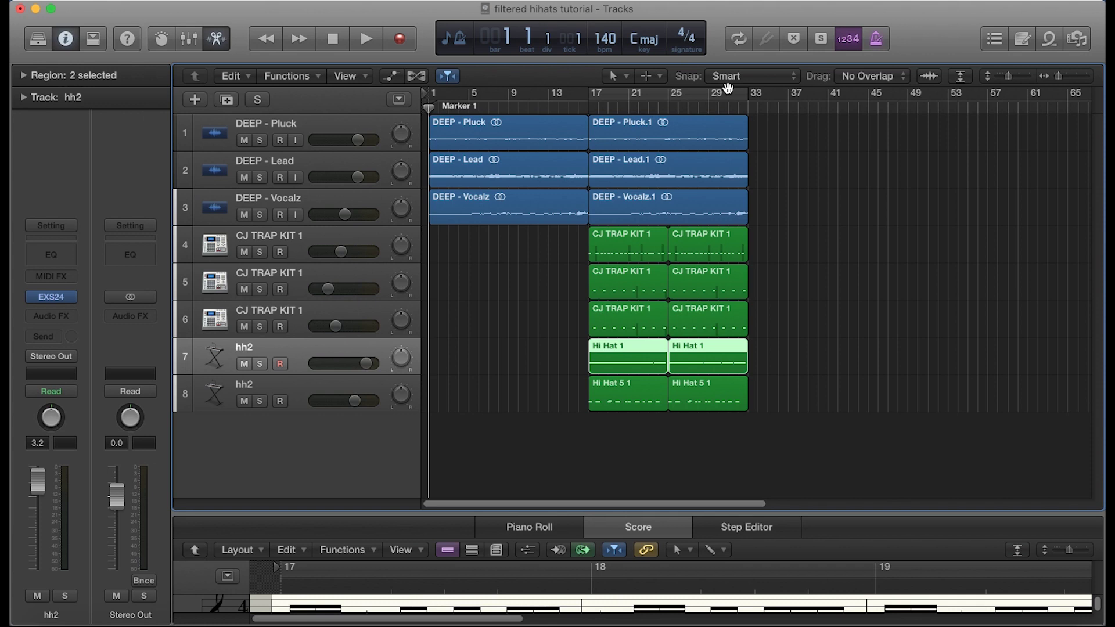
# Play the beat with a cycle over bars 17–29 and show the Hi Hat 1 notes in the Piano Roll
pyautogui.press('space')
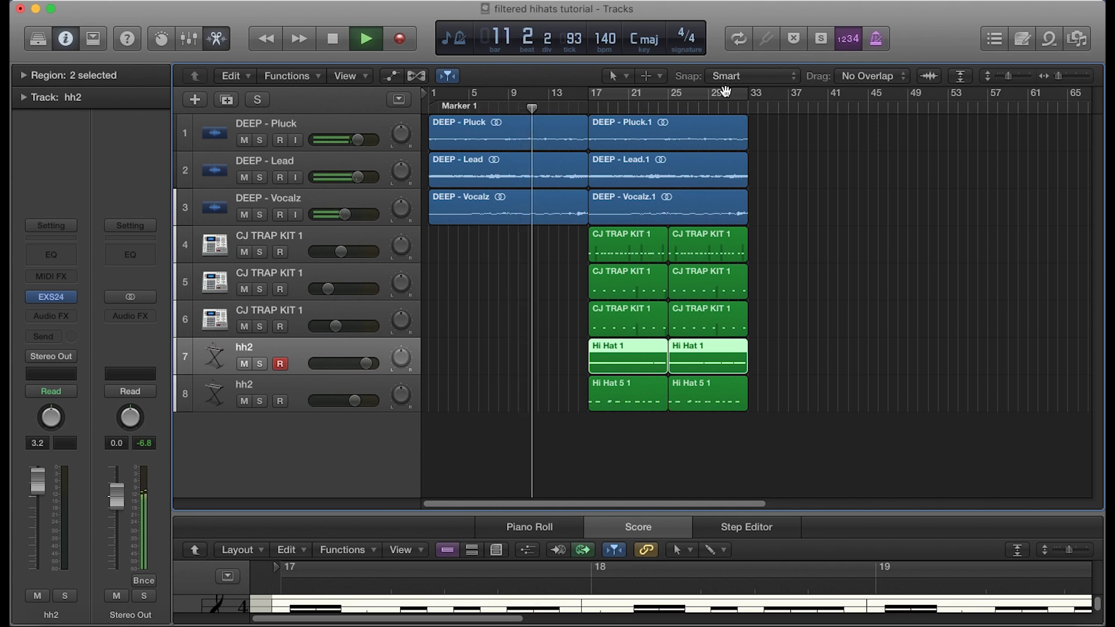
pyautogui.click(721, 94)
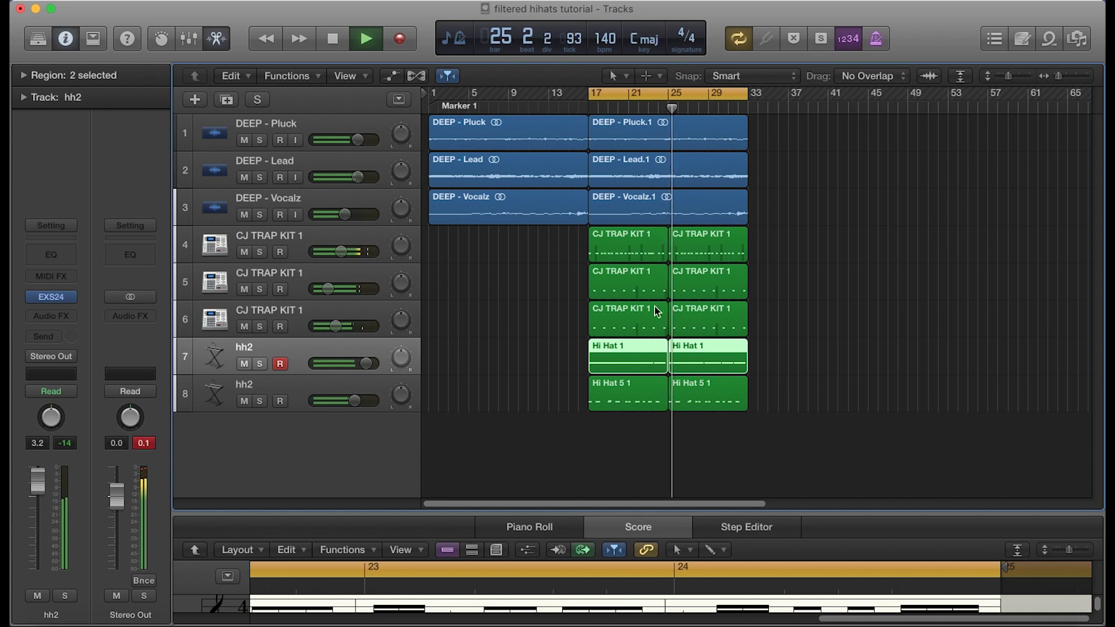
pyautogui.click(512, 528)
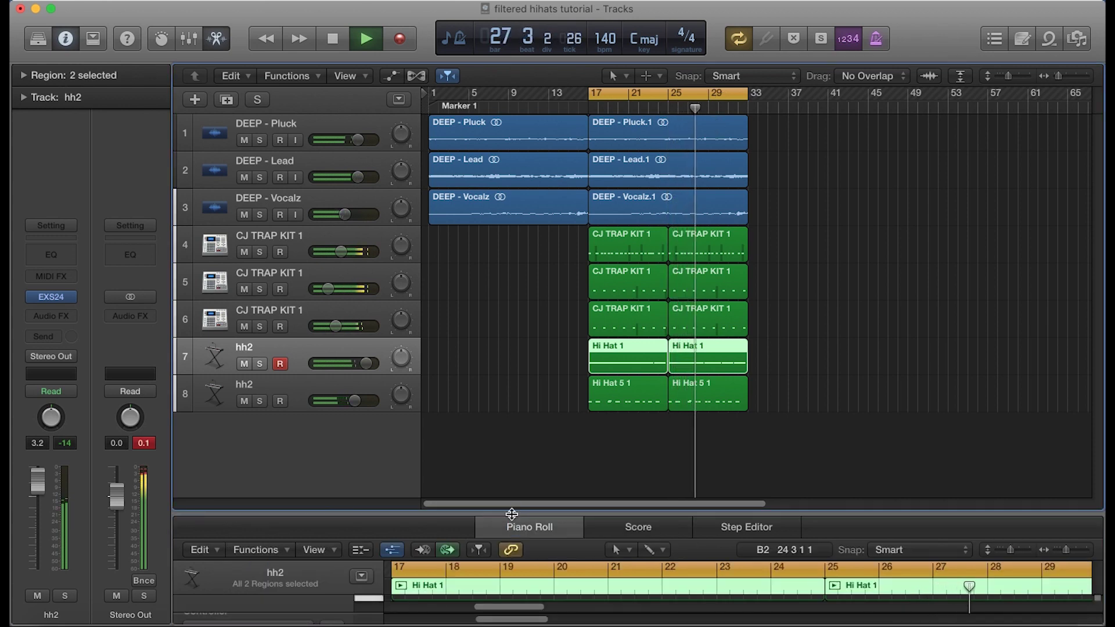
# Enlarge the Piano Roll to show notes and velocities, stop playback, then shrink it to reveal both hh2 tracks
pyautogui.moveTo(511, 513); pyautogui.dragTo(519, 368)
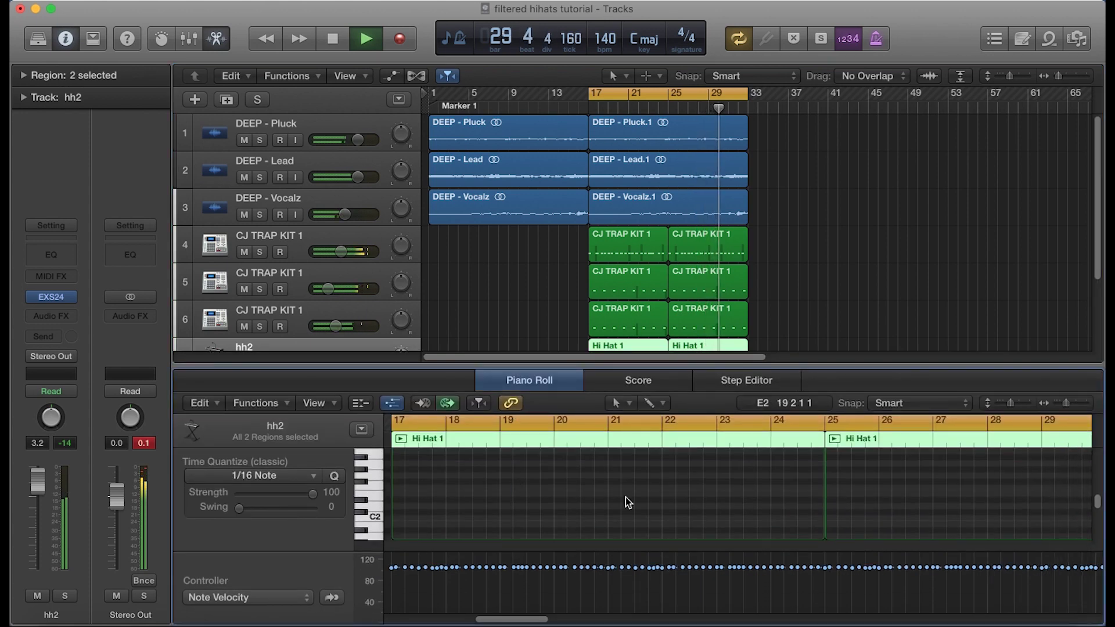
pyautogui.scroll(5, 1098, 497)
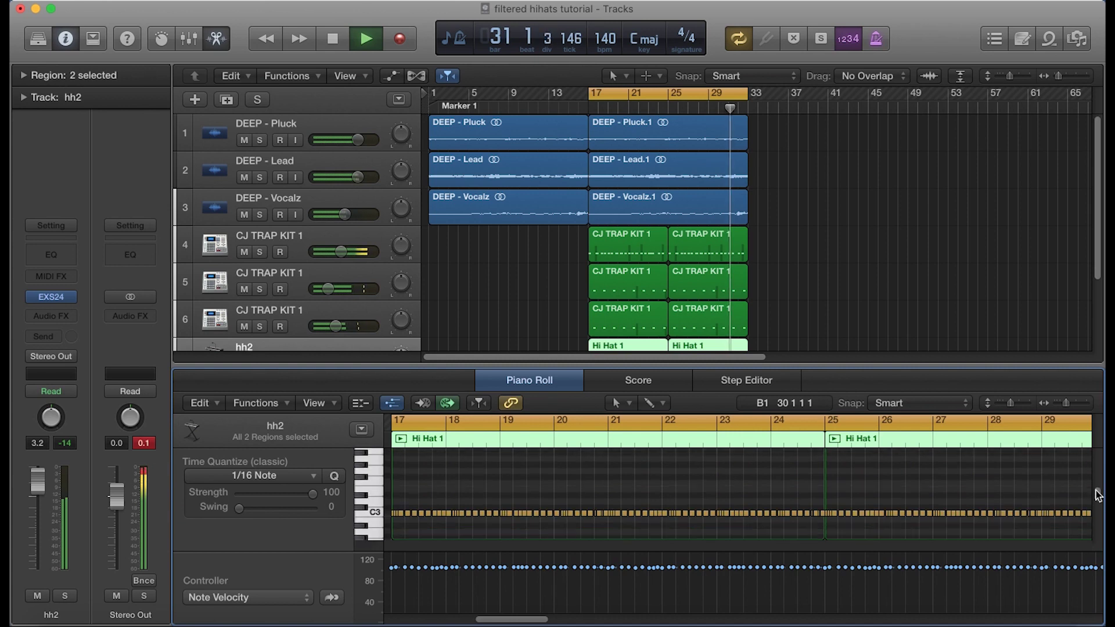
pyautogui.scroll(-3, 1097, 496)
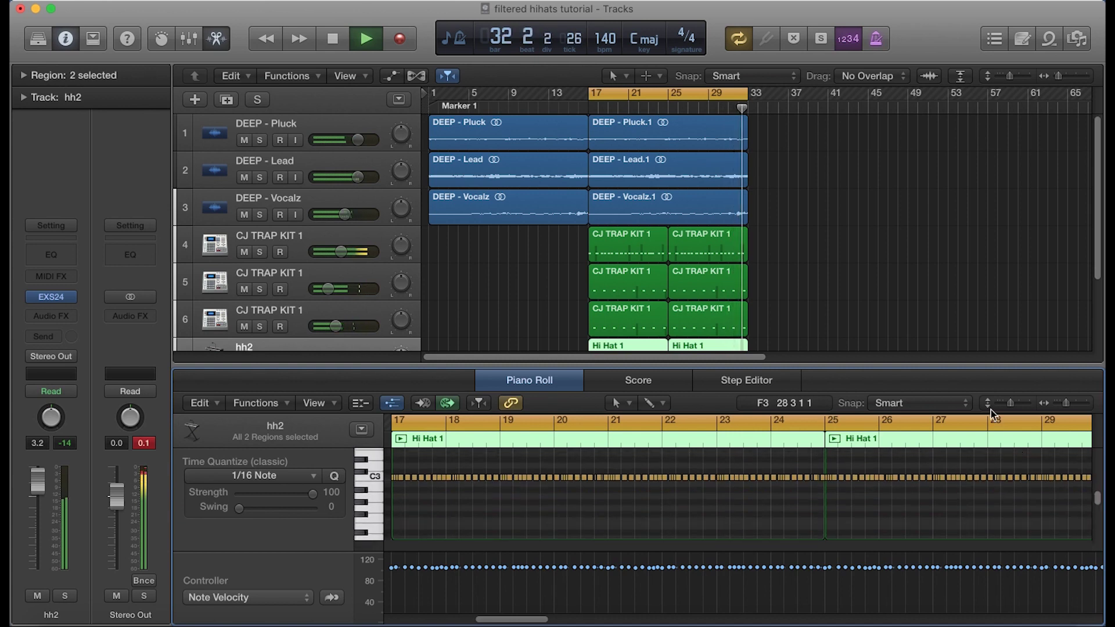
pyautogui.press('space')
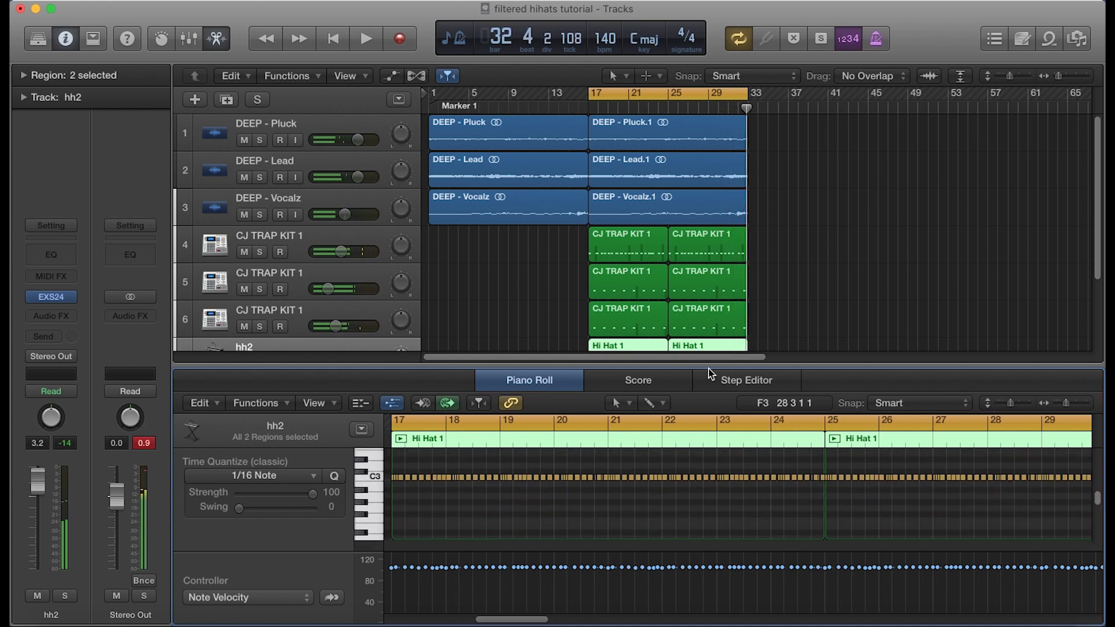
pyautogui.moveTo(708, 368); pyautogui.dragTo(706, 441)
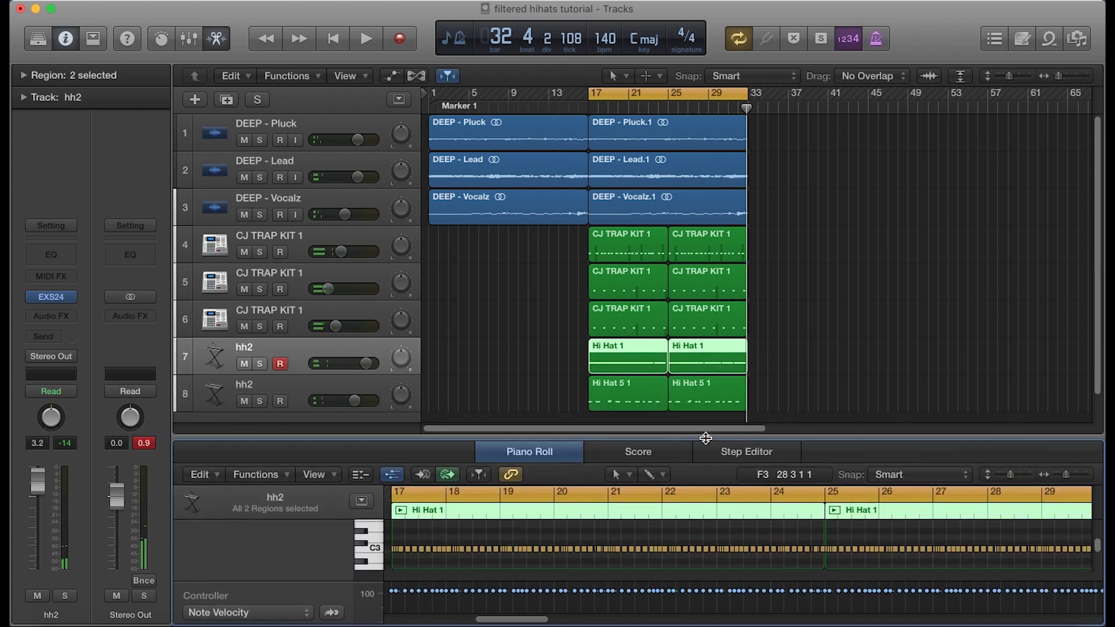
# Compare the Hi Hat 5 1 and Hi Hat 1 notes, ending with the first hh2 track's regions selected
pyautogui.click(358, 401)
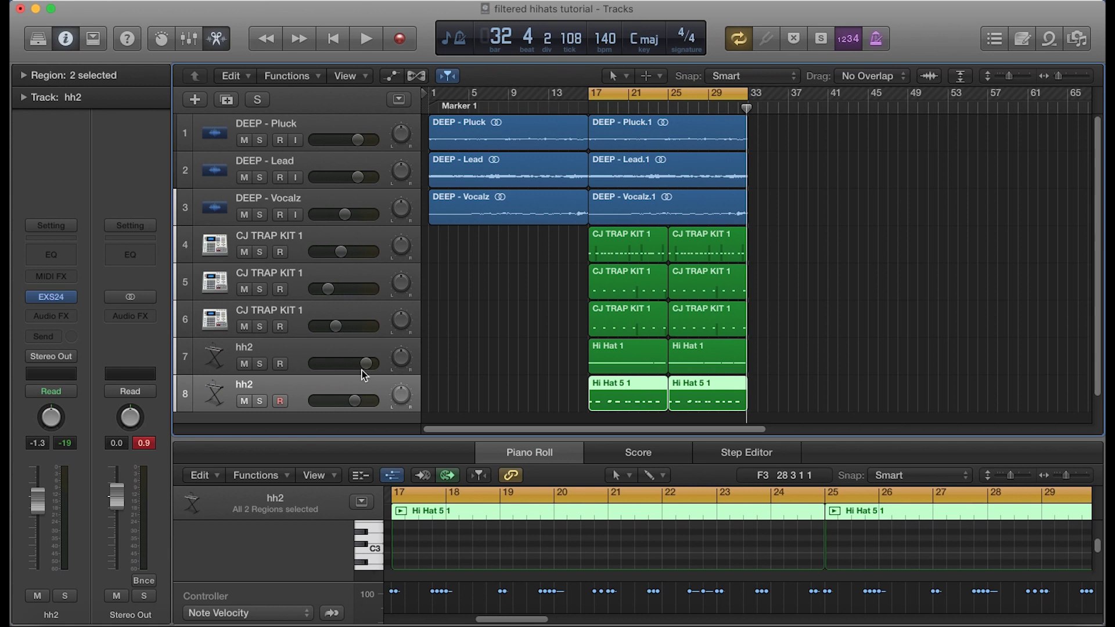
pyautogui.click(325, 352)
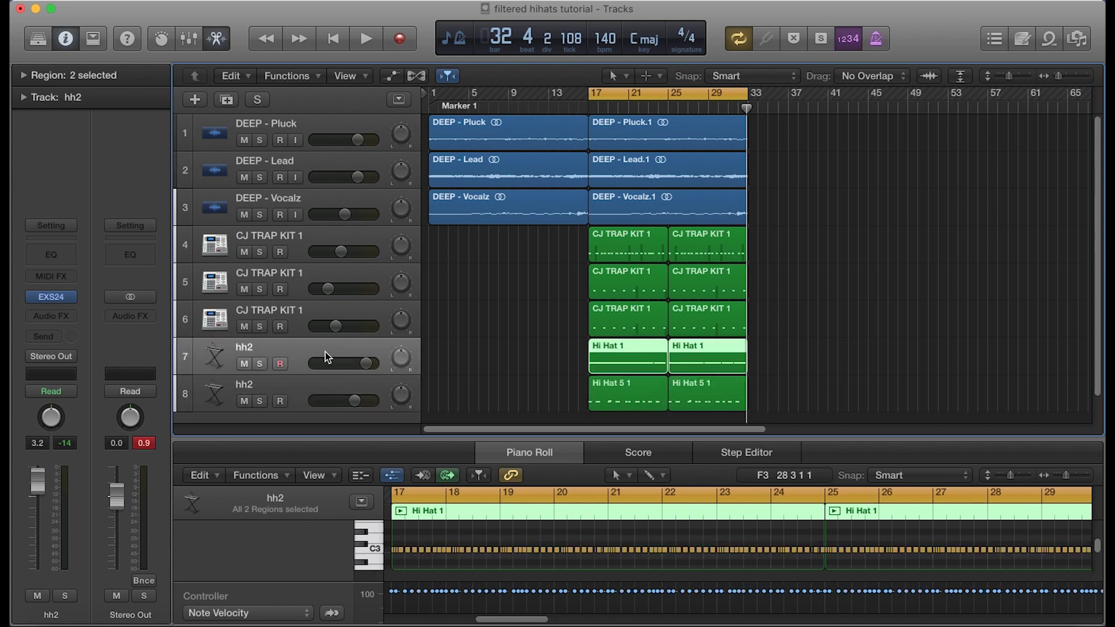
pyautogui.click(352, 386)
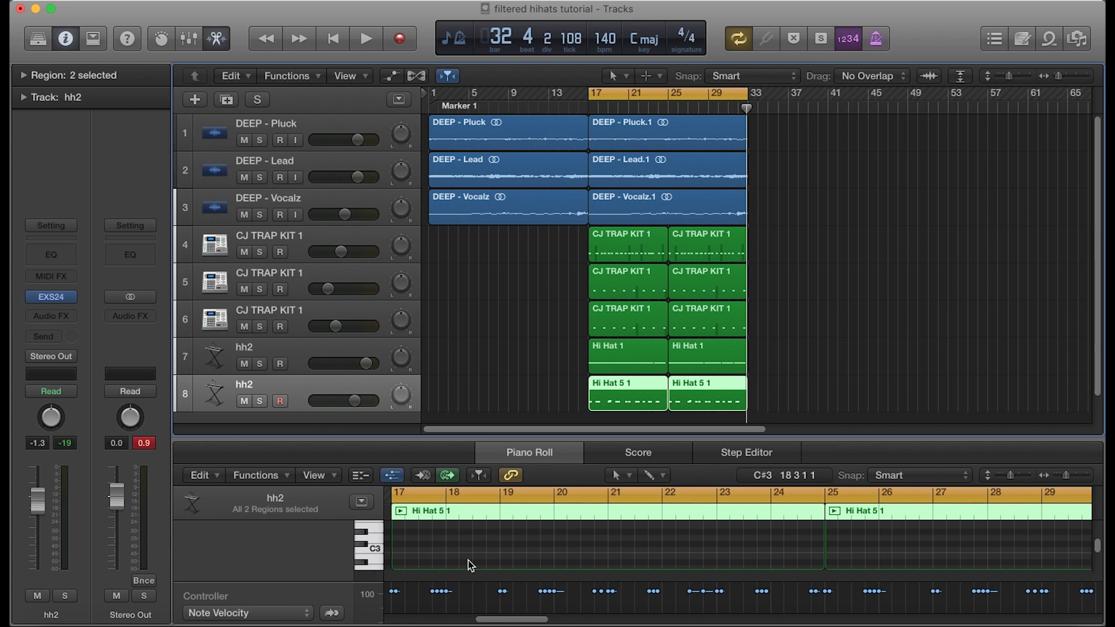
pyautogui.scroll(-3, 468, 560)
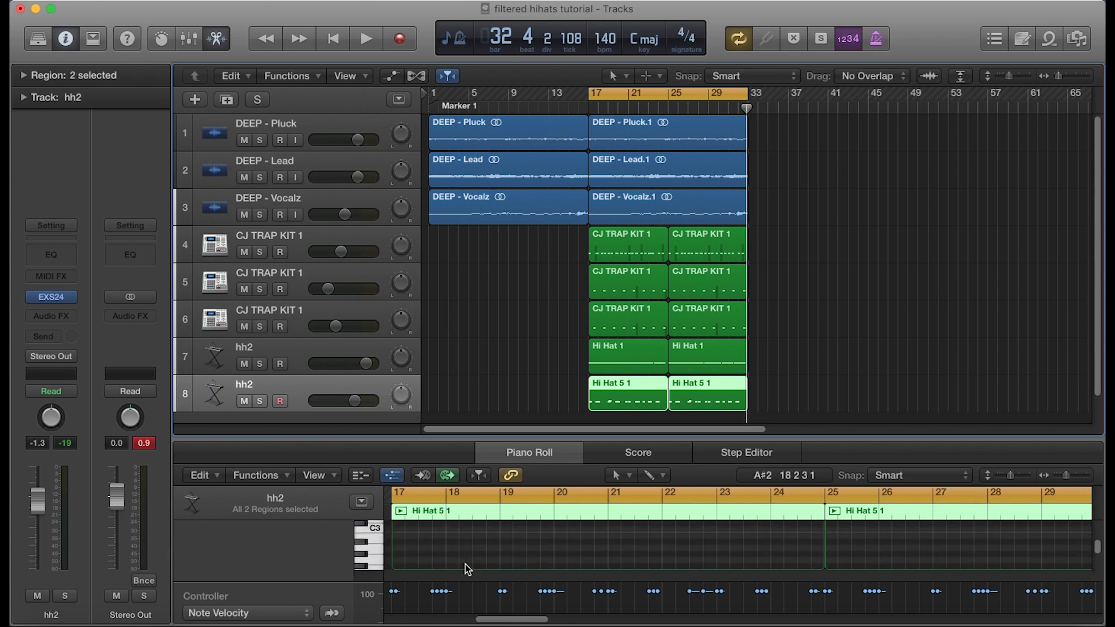
pyautogui.scroll(-5, 468, 567)
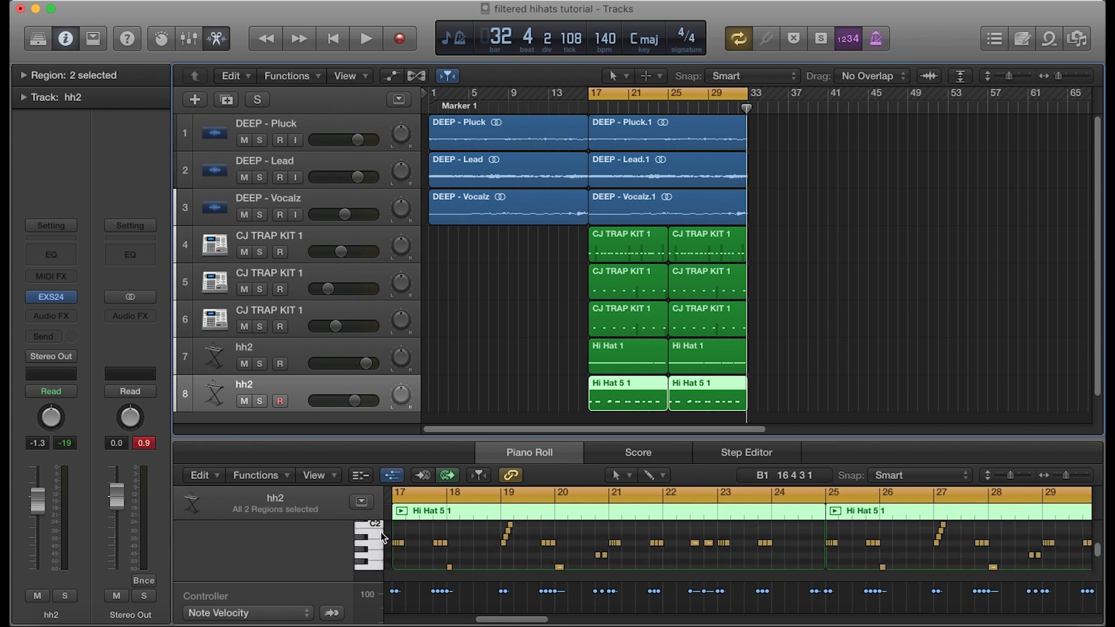
pyautogui.scroll(1, 432, 549)
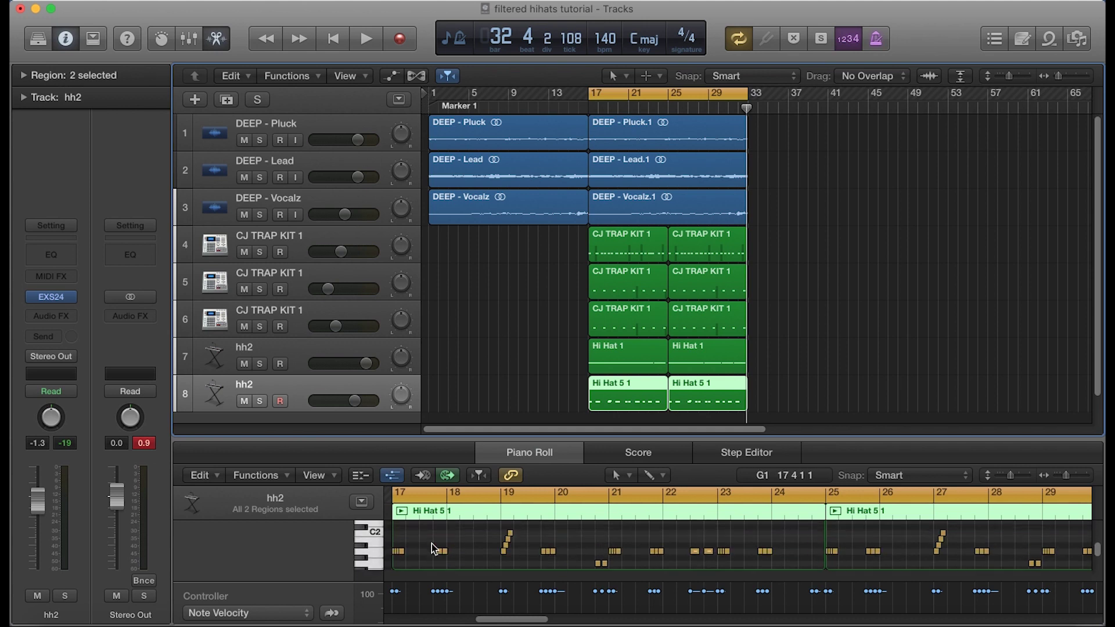
pyautogui.scroll(1, 431, 542)
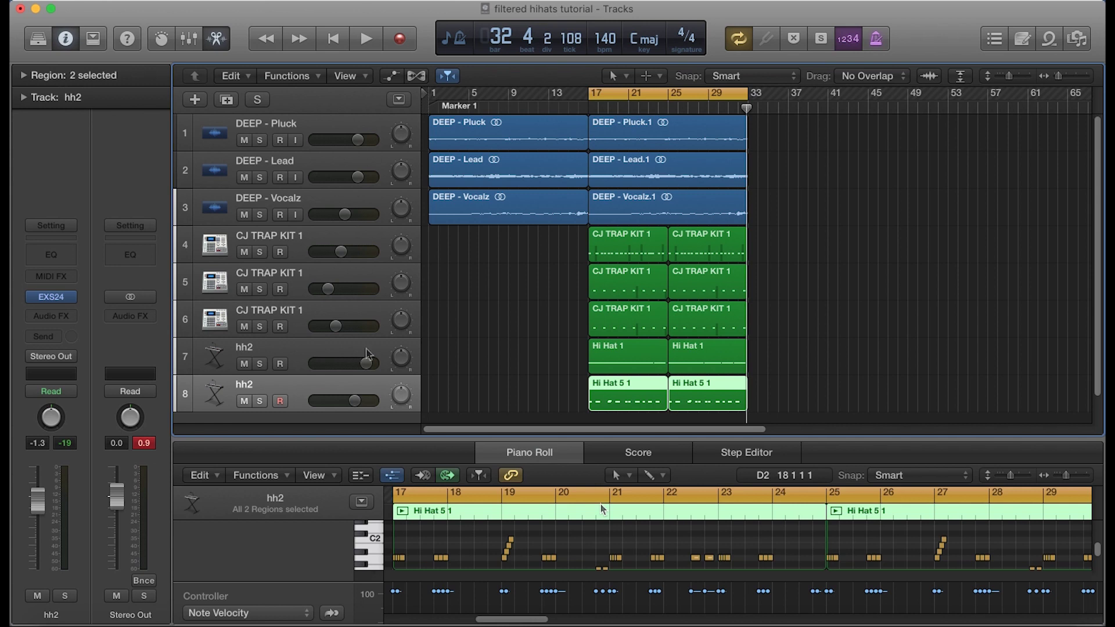
pyautogui.click(299, 348)
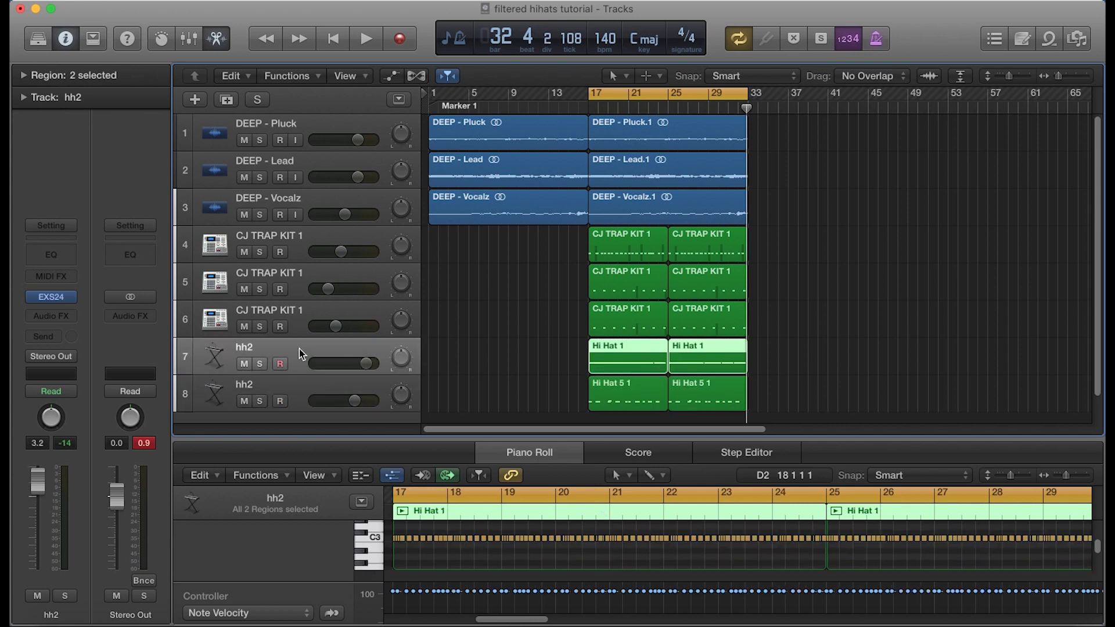
# Add a Channel EQ to the first hh2 track with Analyzer on and the High Cut lowered to 15800 Hz
pyautogui.press('Return')
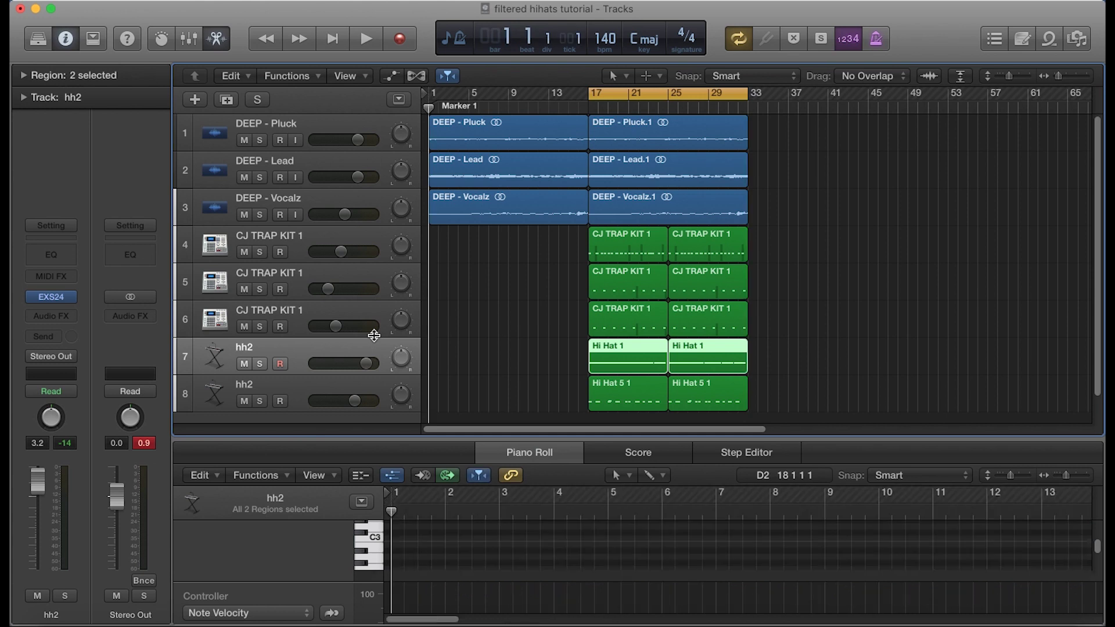
pyautogui.click(61, 250)
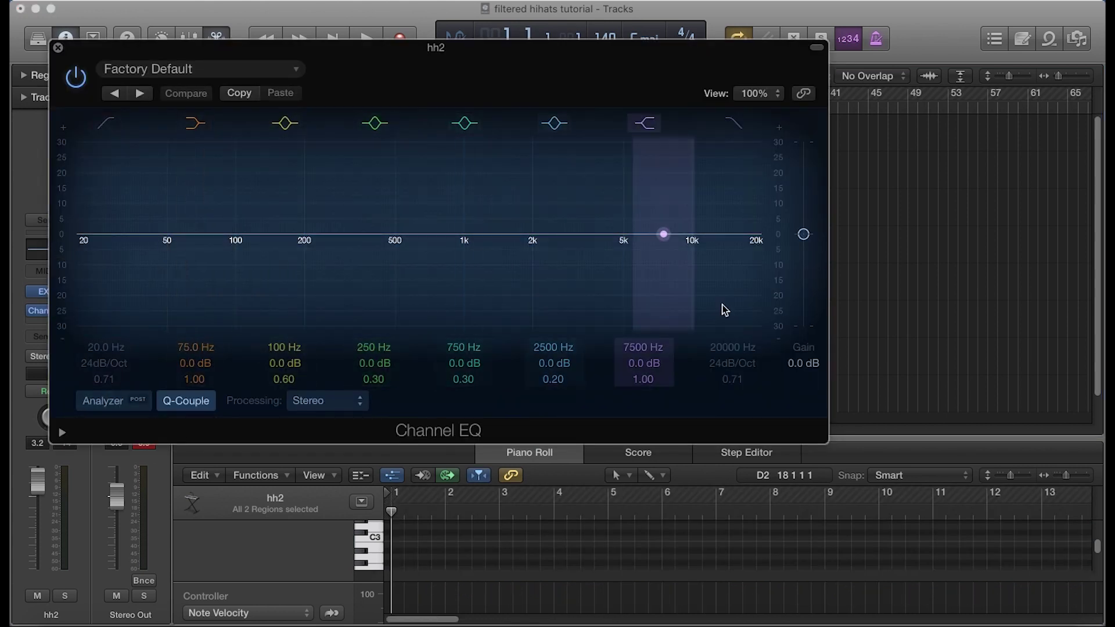
pyautogui.click(740, 129)
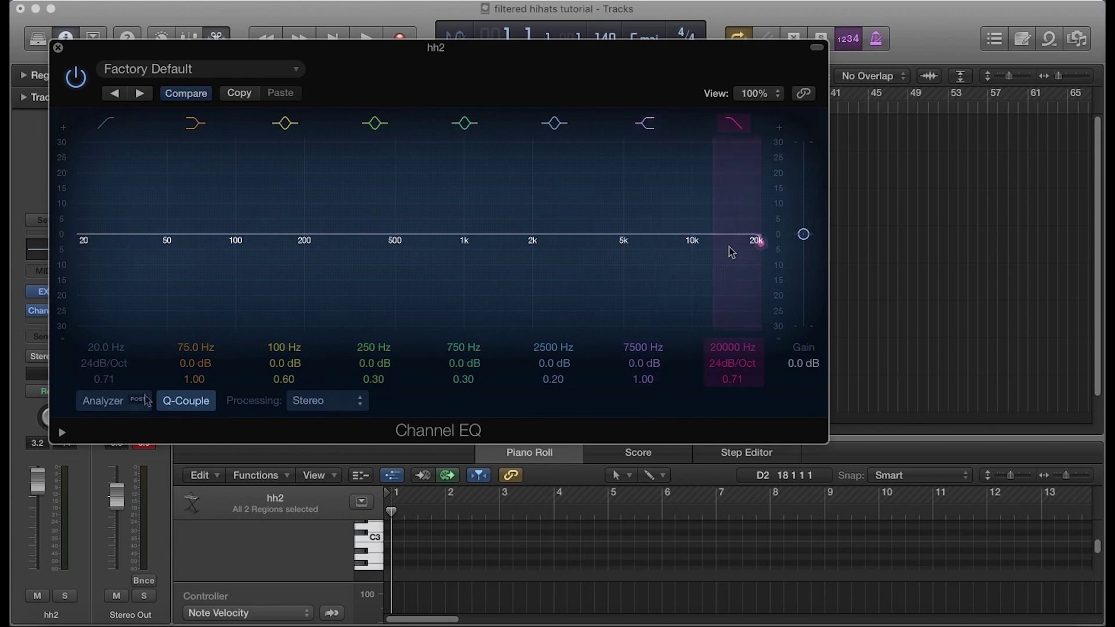
pyautogui.click(118, 405)
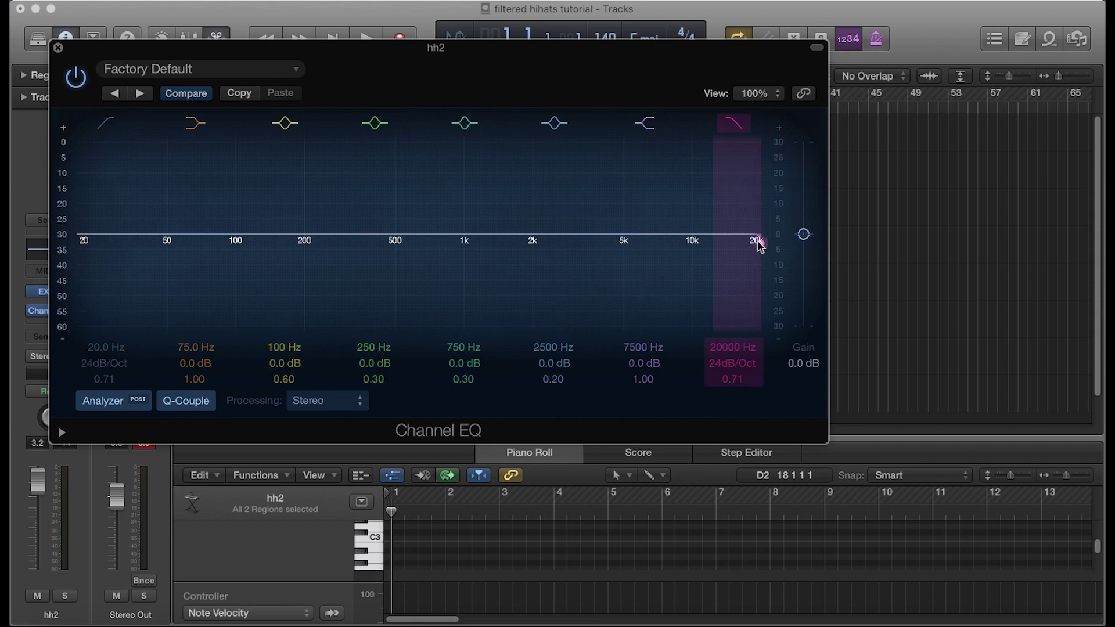
pyautogui.moveTo(757, 242); pyautogui.dragTo(734, 242)
# Loop bars 17–21 while playing and pull the high-cut down to about 7200 Hz, then close the EQ
pyautogui.moveTo(529, 53); pyautogui.dragTo(626, 318)
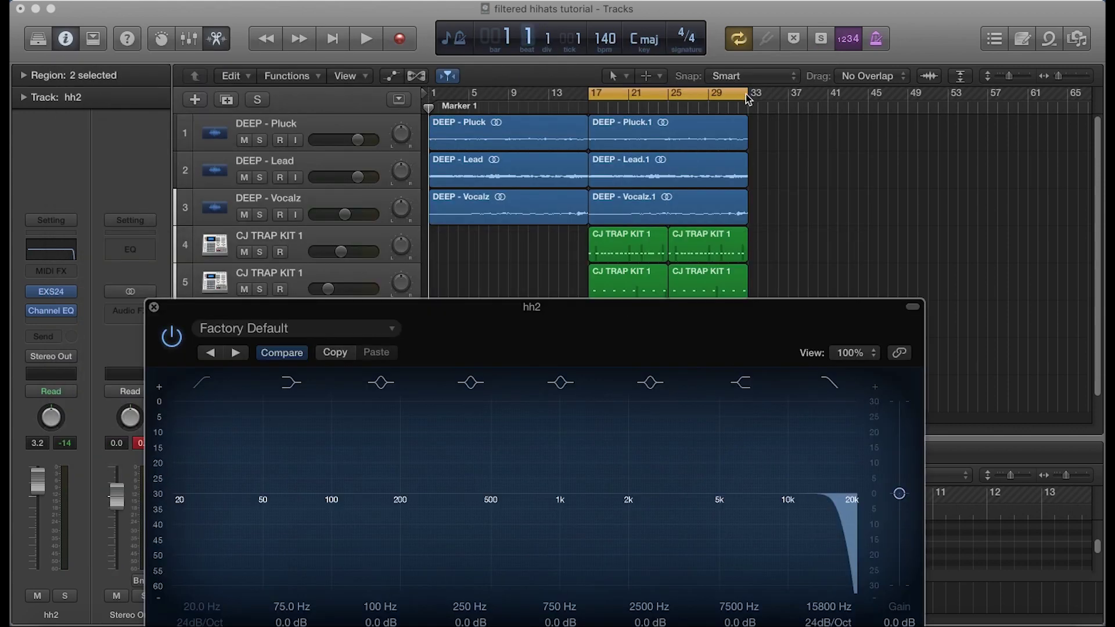
pyautogui.moveTo(741, 93); pyautogui.dragTo(733, 95)
pyautogui.moveTo(675, 96); pyautogui.dragTo(629, 96)
pyautogui.press('space')
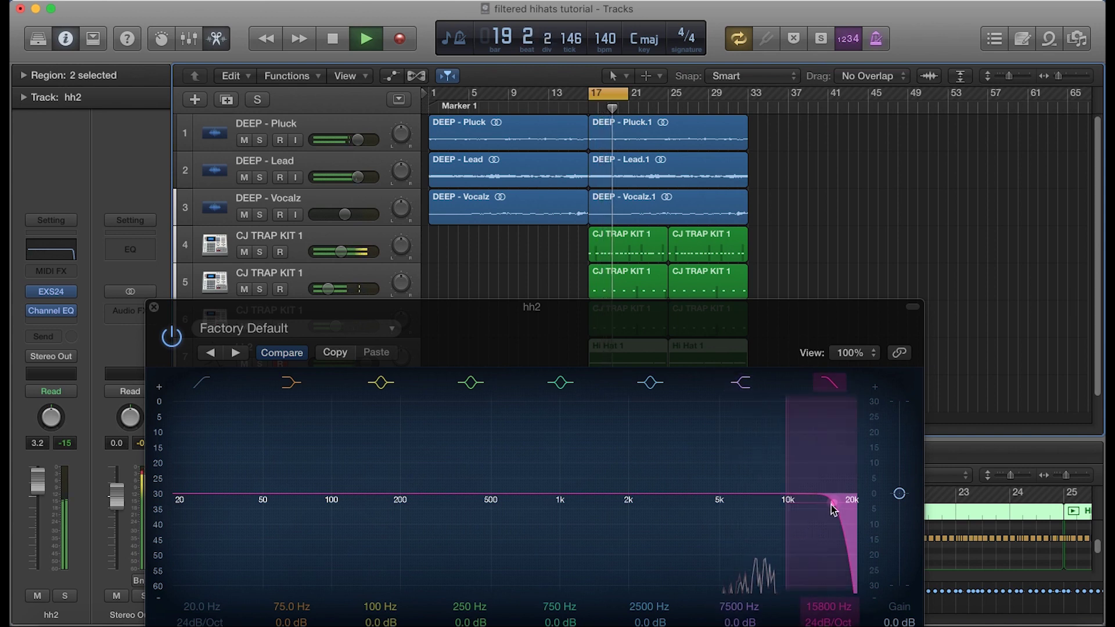
pyautogui.moveTo(834, 509); pyautogui.dragTo(747, 498)
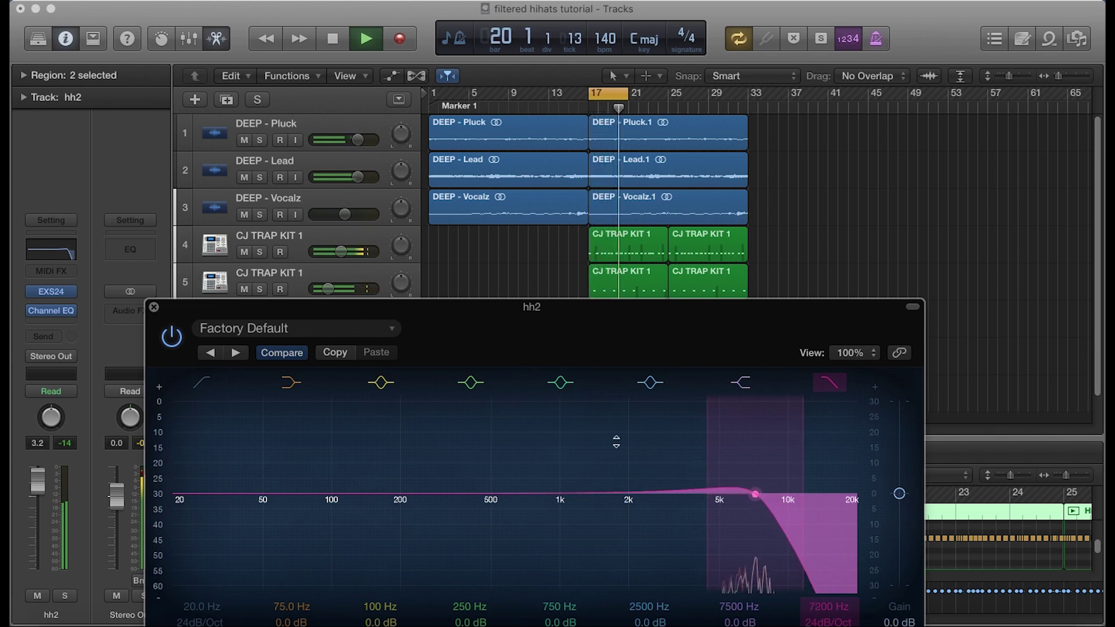
pyautogui.click(154, 307)
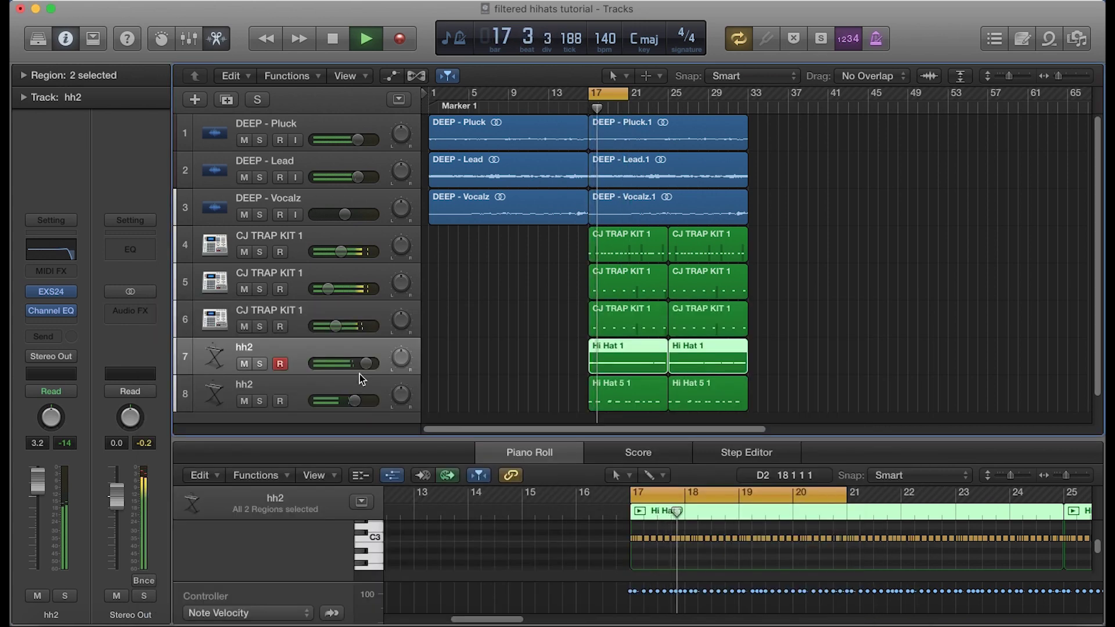
# Solo the first hh2 track and compare its sound with the high-cut filter off and back on
pyautogui.click(265, 364)
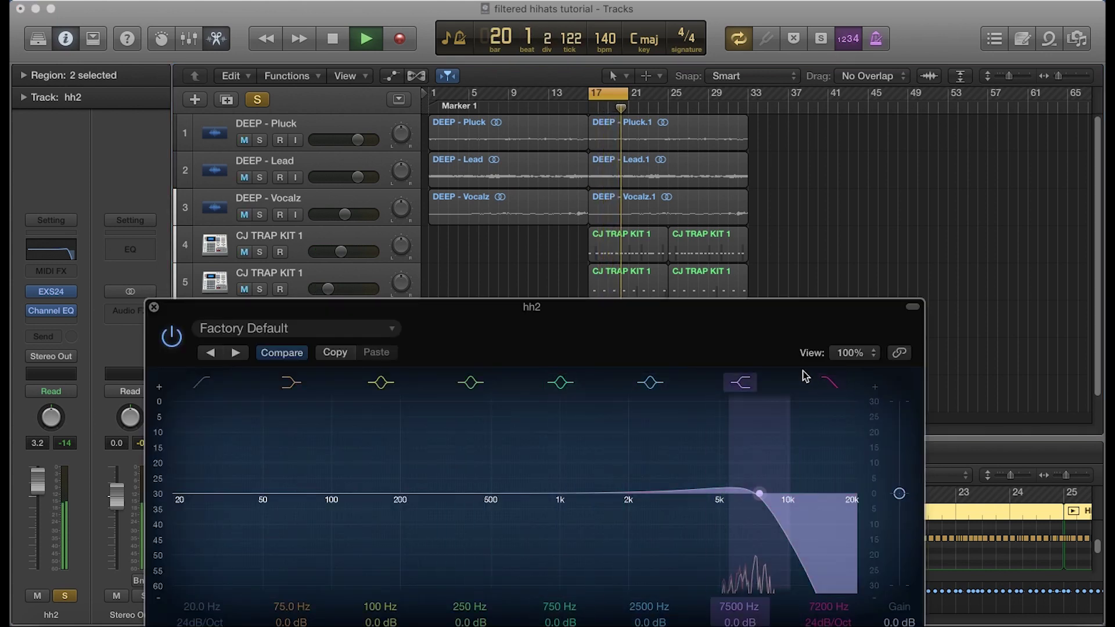
pyautogui.click(830, 386)
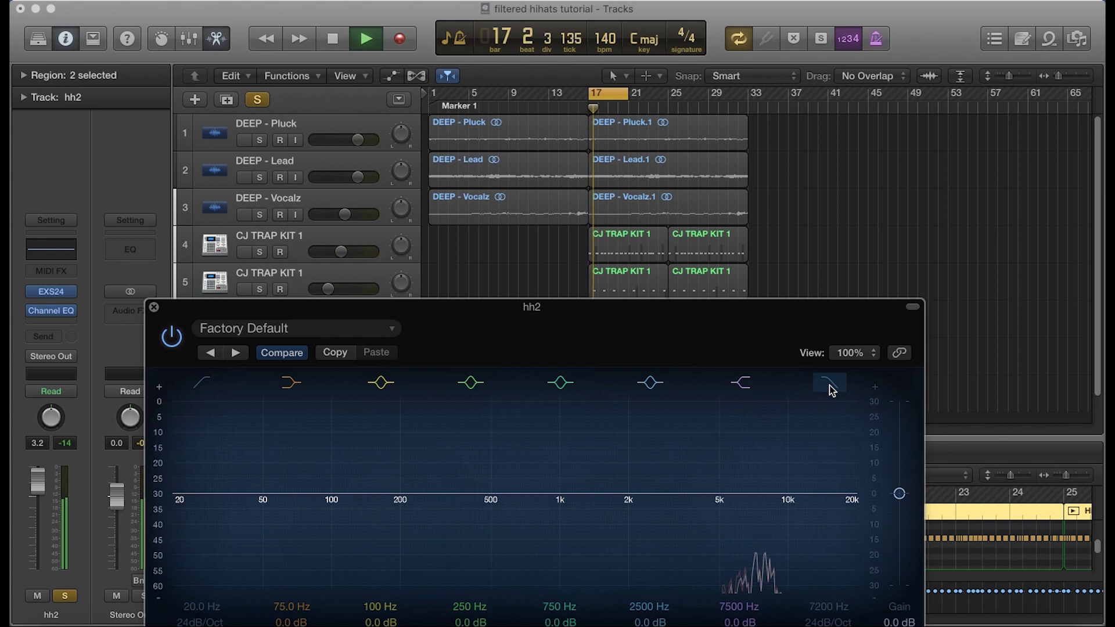
pyautogui.click(830, 387)
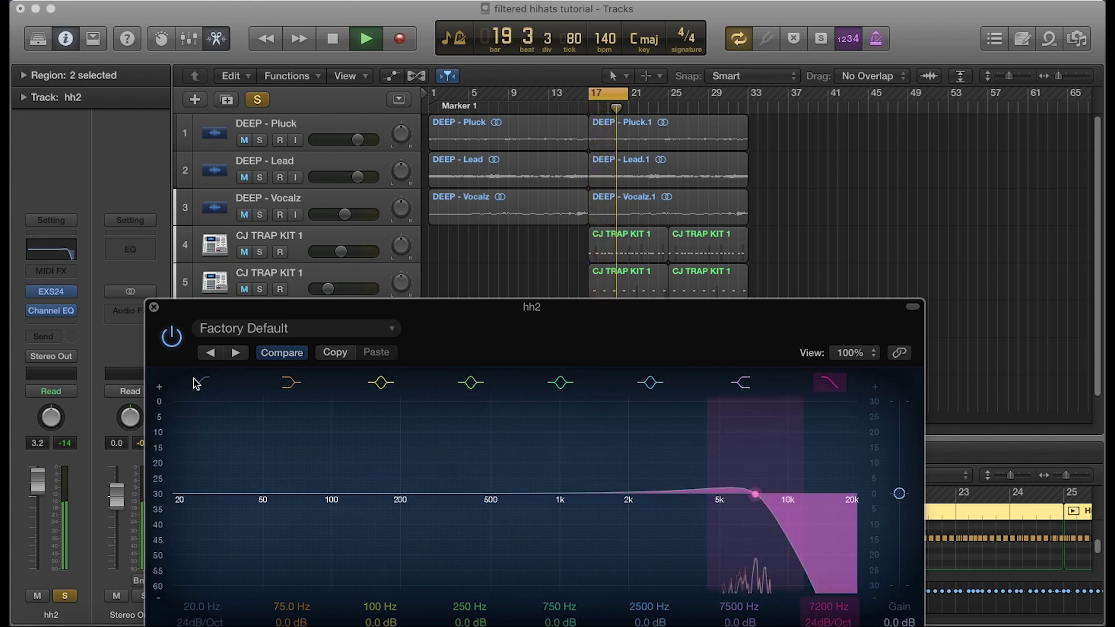
# Close the Channel EQ, solo the second hh2 track, and select its Hi Hat 5 1 region
pyautogui.click(154, 307)
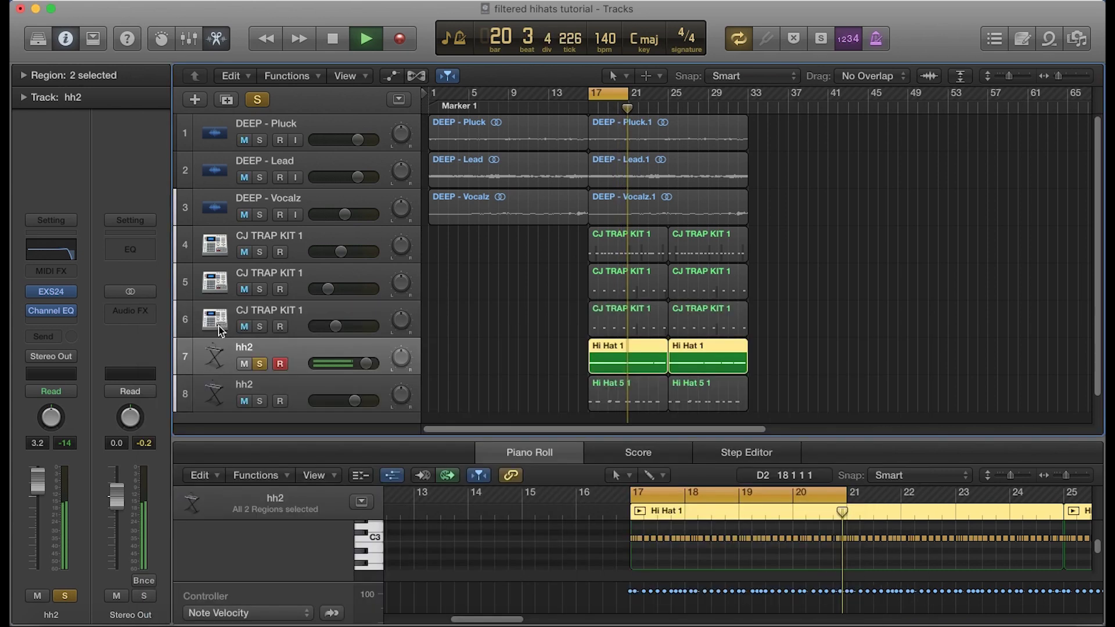
pyautogui.click(259, 402)
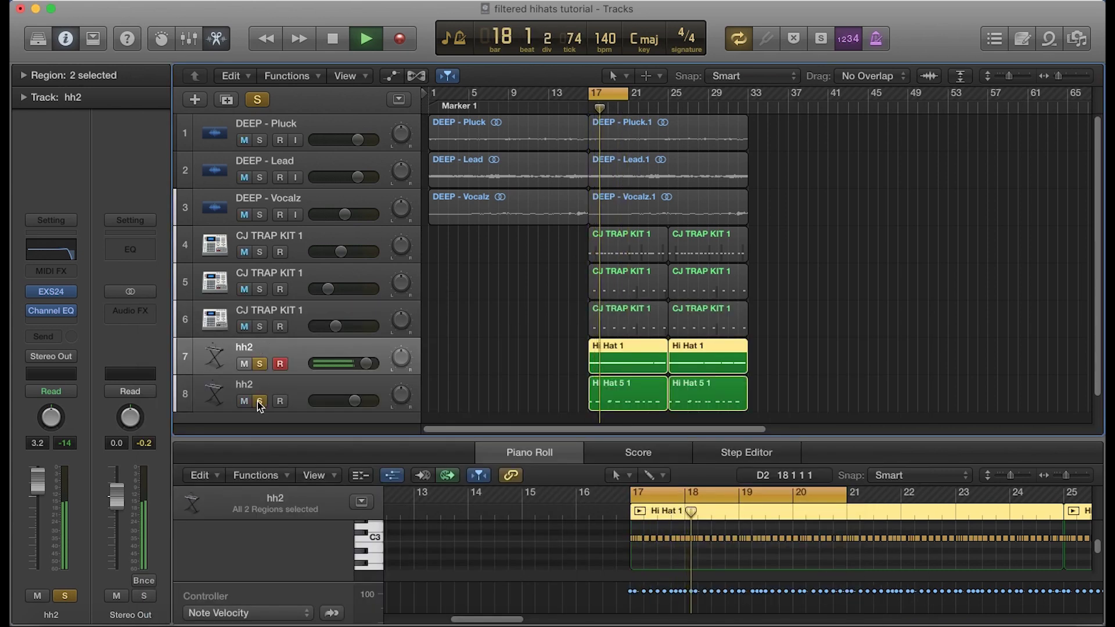
pyautogui.click(307, 385)
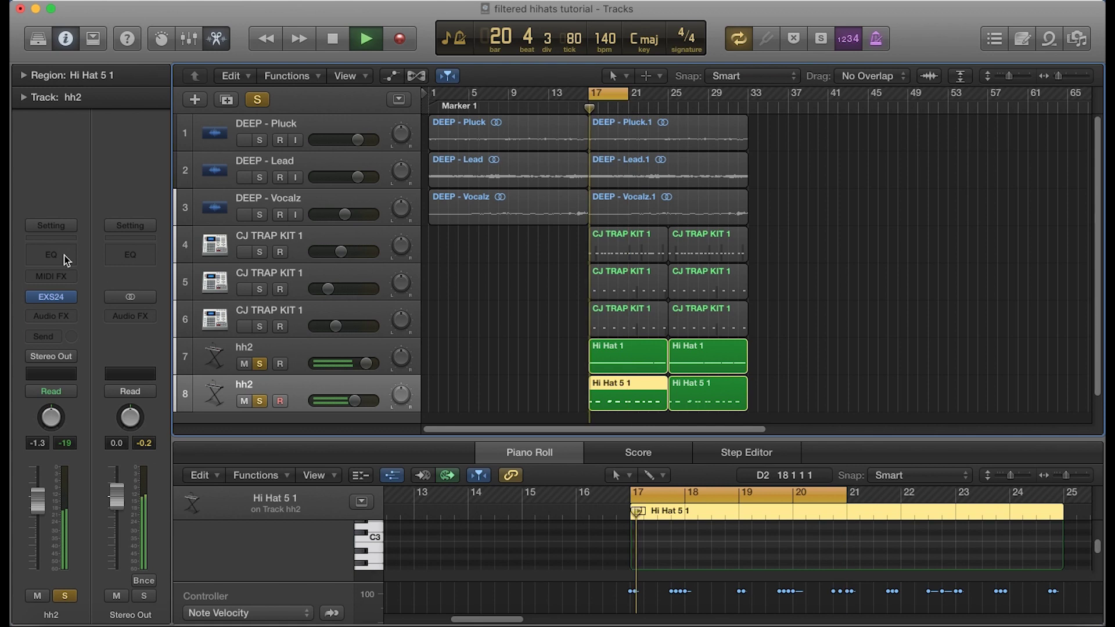
# Add a Channel EQ to the second hh2 track with Analyzer on and a High Cut at about 2650 Hz
pyautogui.click(66, 259)
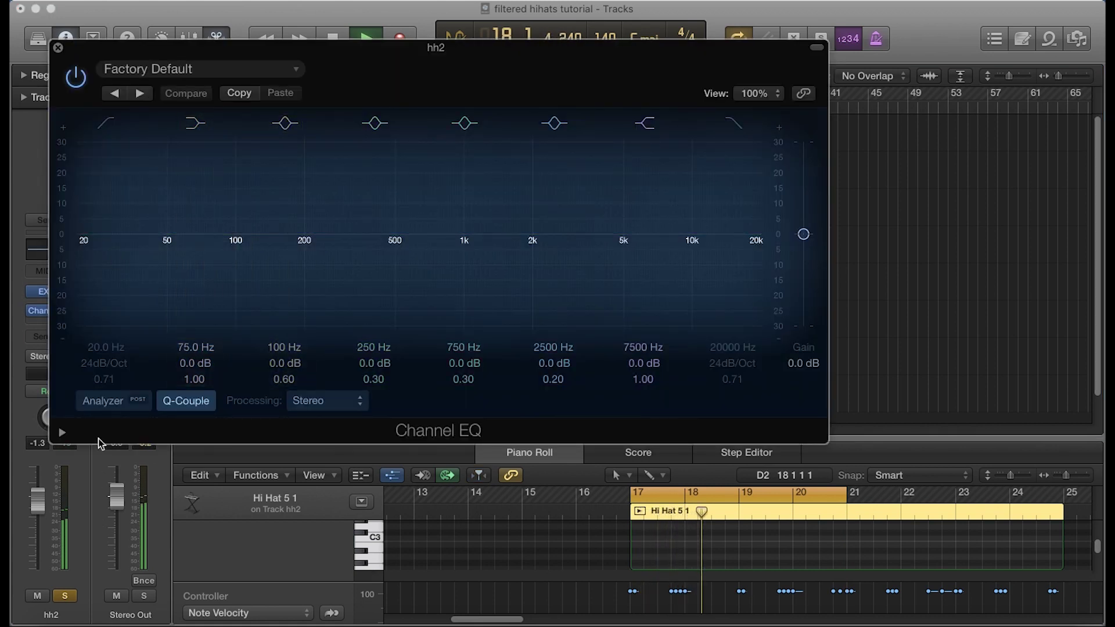
pyautogui.click(101, 402)
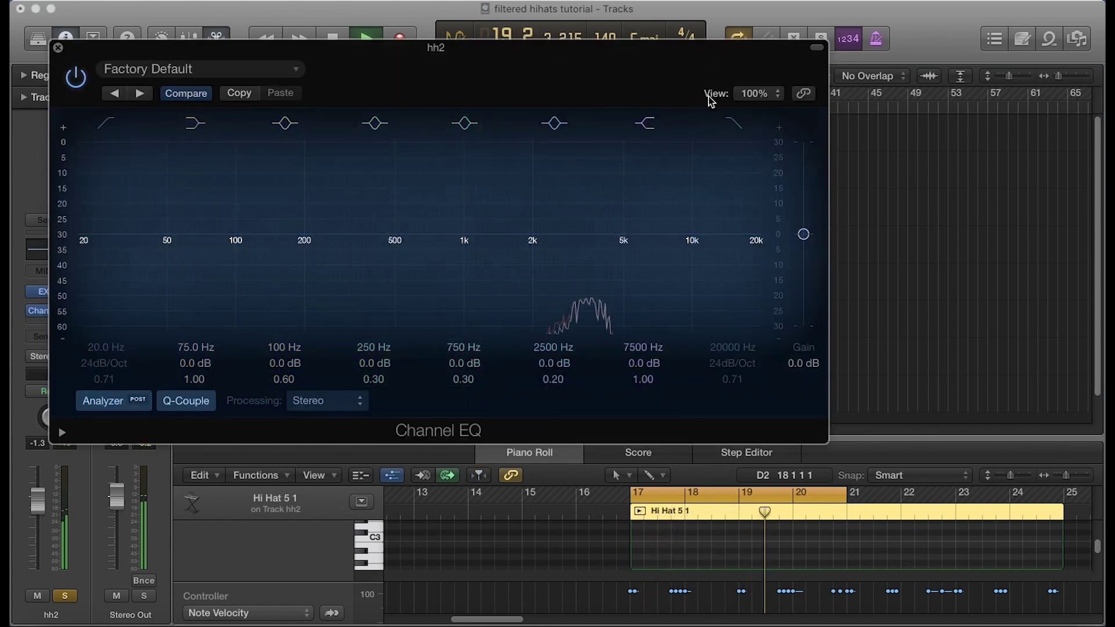
pyautogui.click(733, 125)
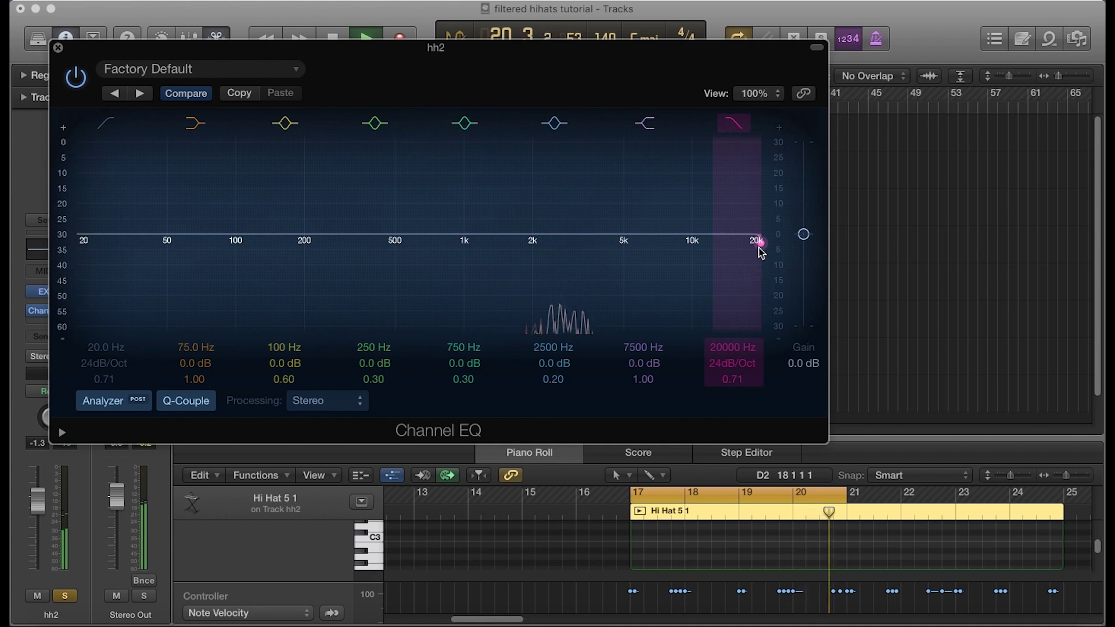
pyautogui.moveTo(754, 254); pyautogui.dragTo(543, 225)
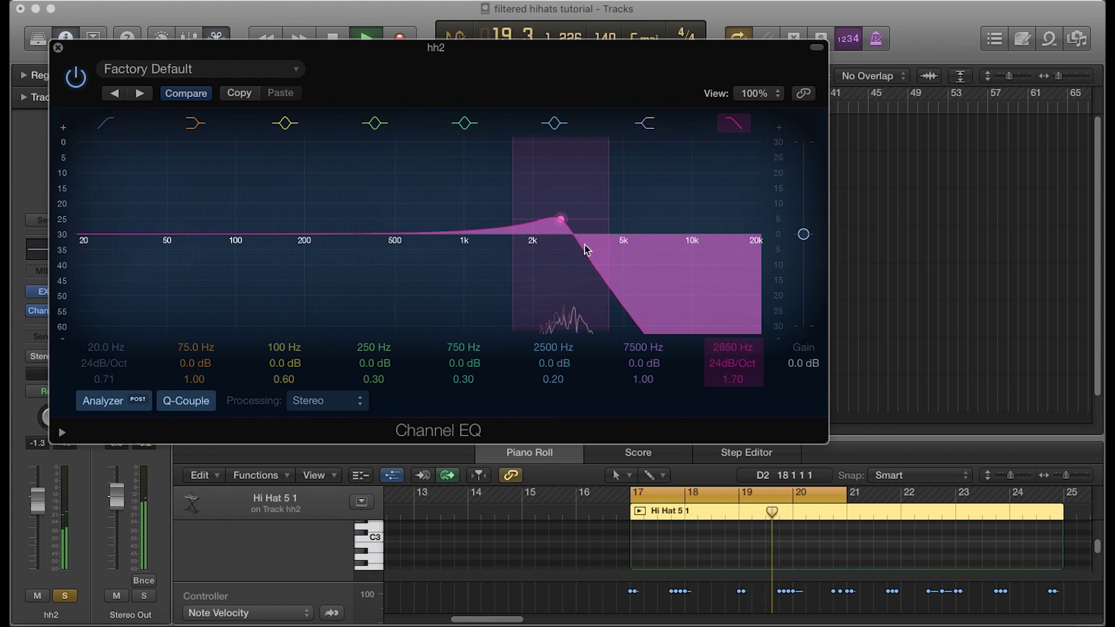
# Compare the hats with the EQ bypassed and re-enabled, then close the Channel EQ window
pyautogui.click(79, 80)
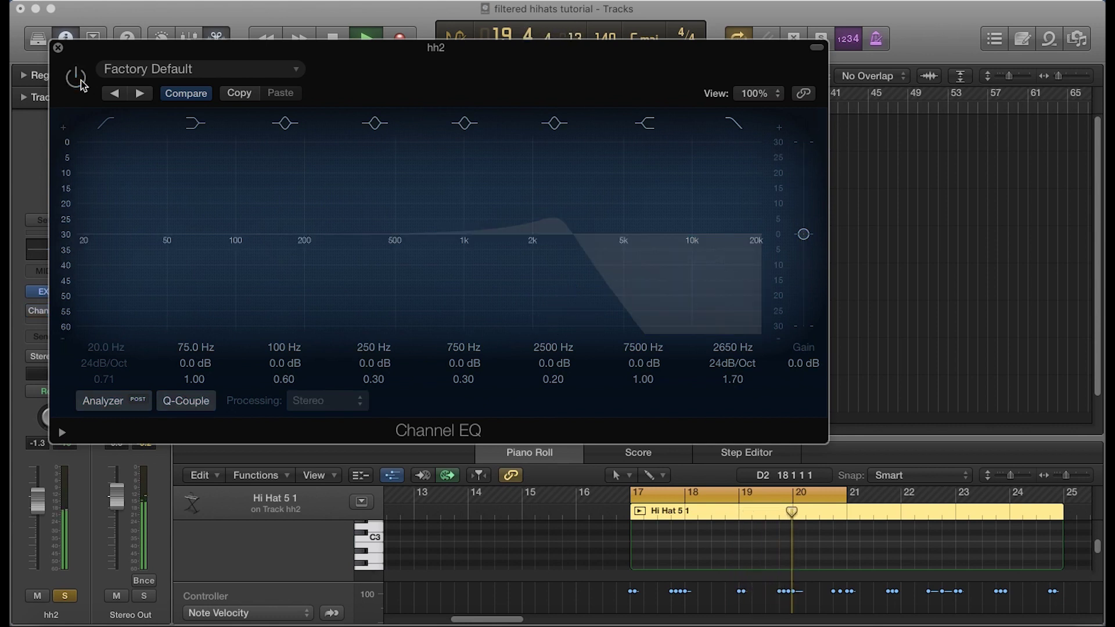
pyautogui.click(81, 83)
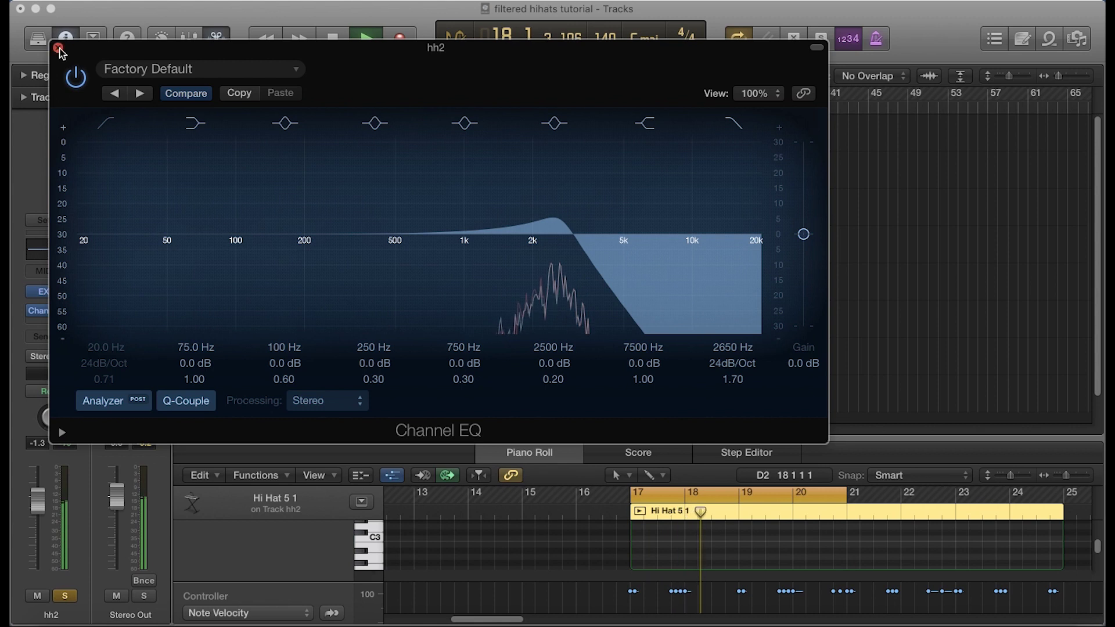
pyautogui.press('super+w')
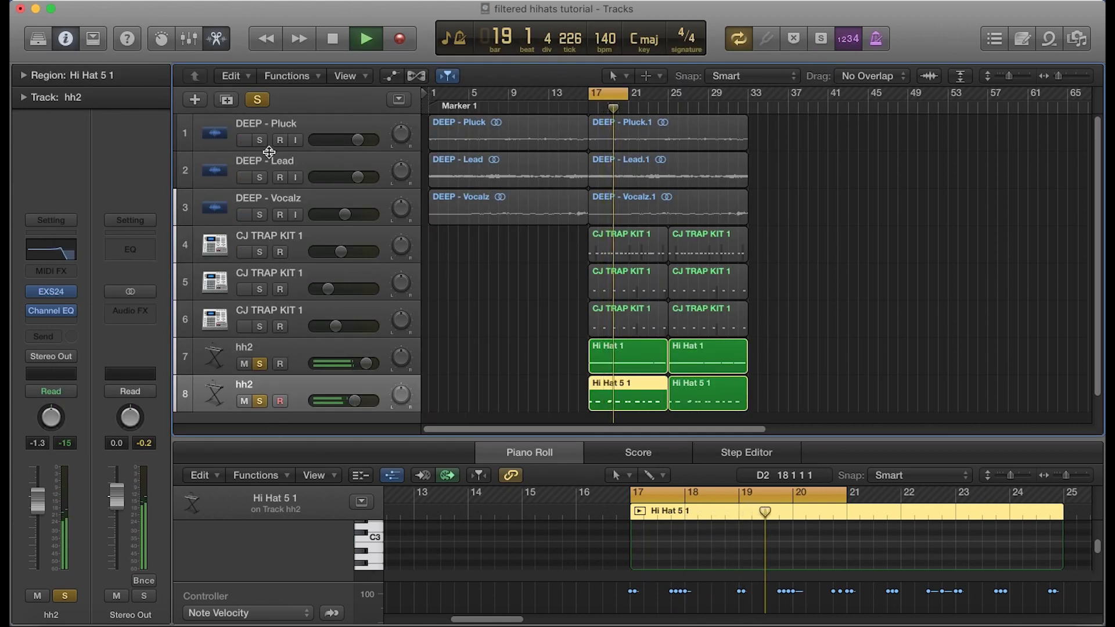
# Clear all solos, turn Cycle off to hear the full beat, then stop playback near bar 29
pyautogui.click(257, 100)
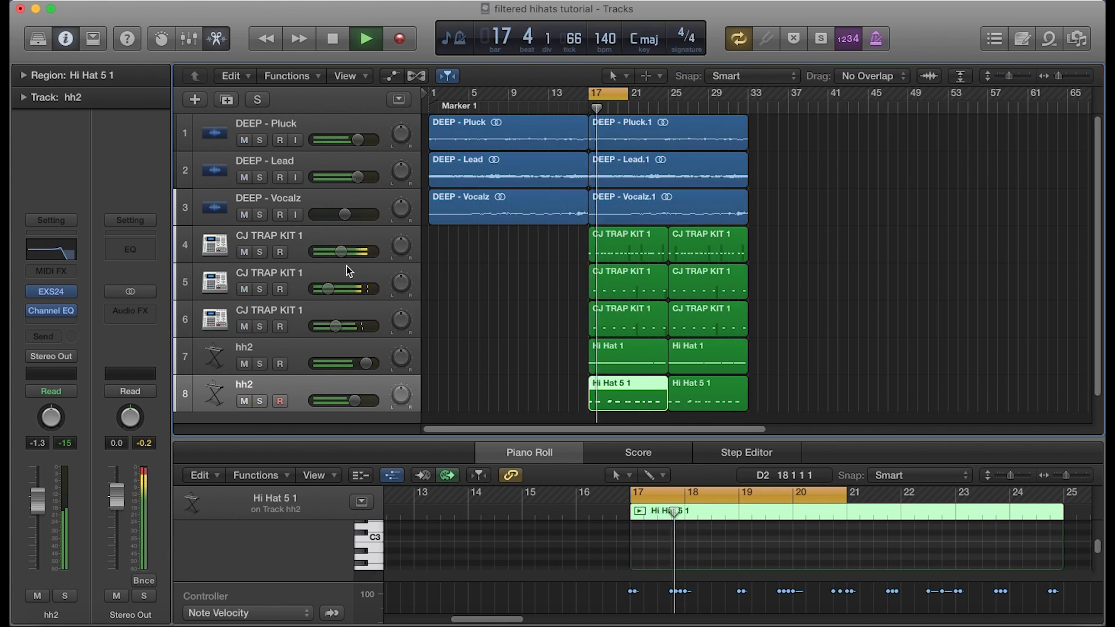
pyautogui.click(607, 95)
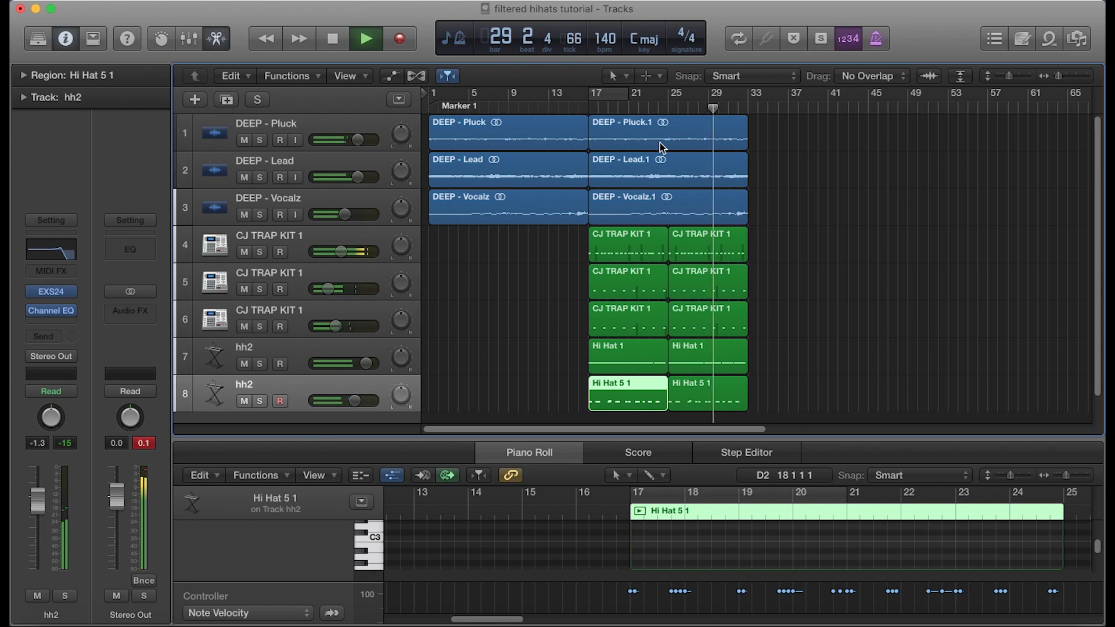
pyautogui.press('space')
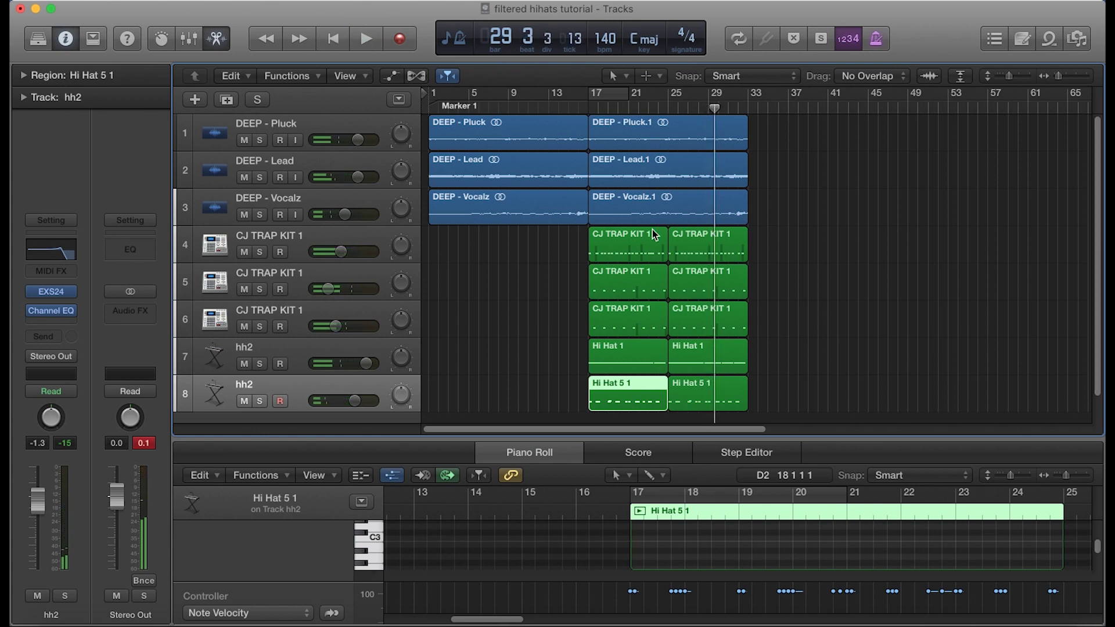